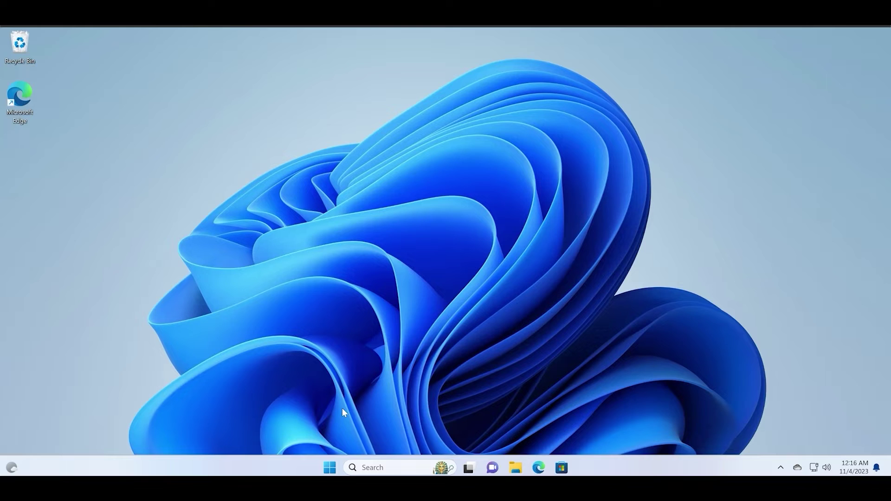
- Check the current Windows version with winver, then close About Windows
left_click(380, 467)
type("wi")
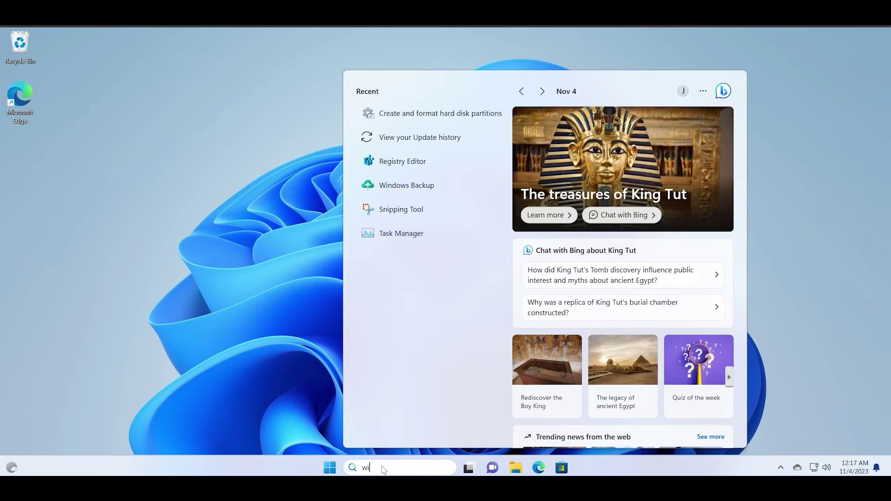
type("ndows")
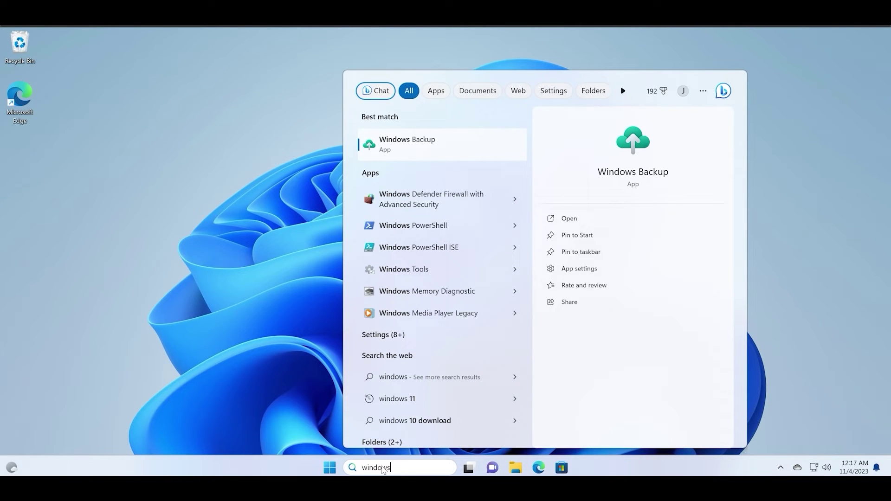
type("versio")
key("ctrl+BackSpace")
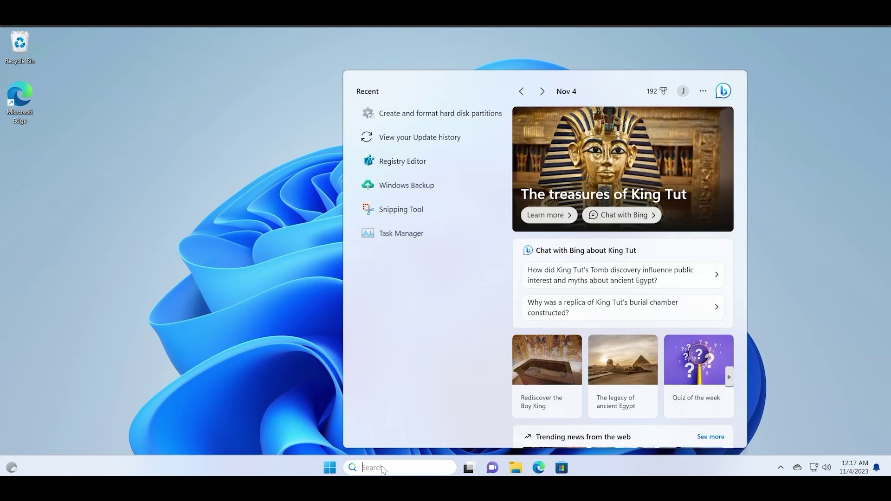
type("winver")
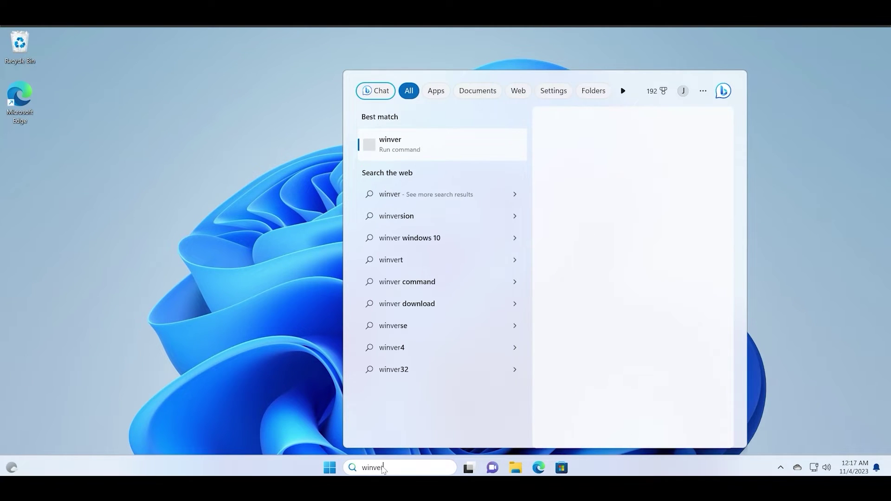
key("Return")
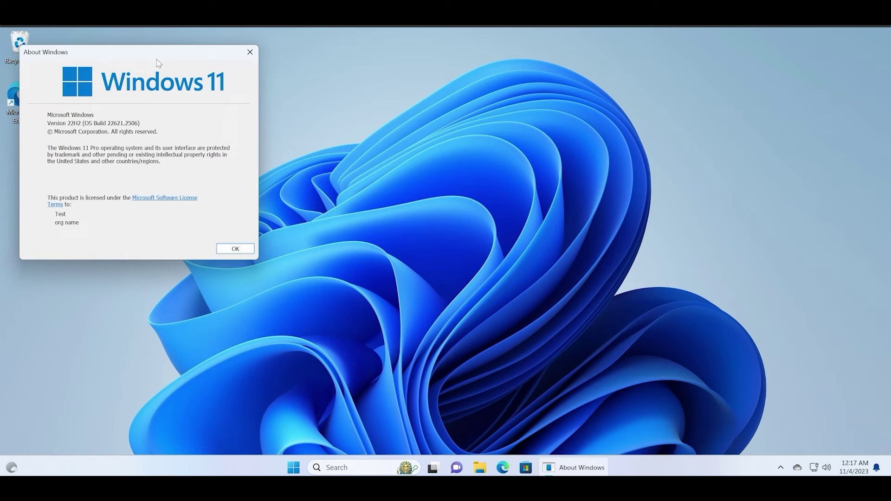
left_click_drag(157, 54, 499, 130)
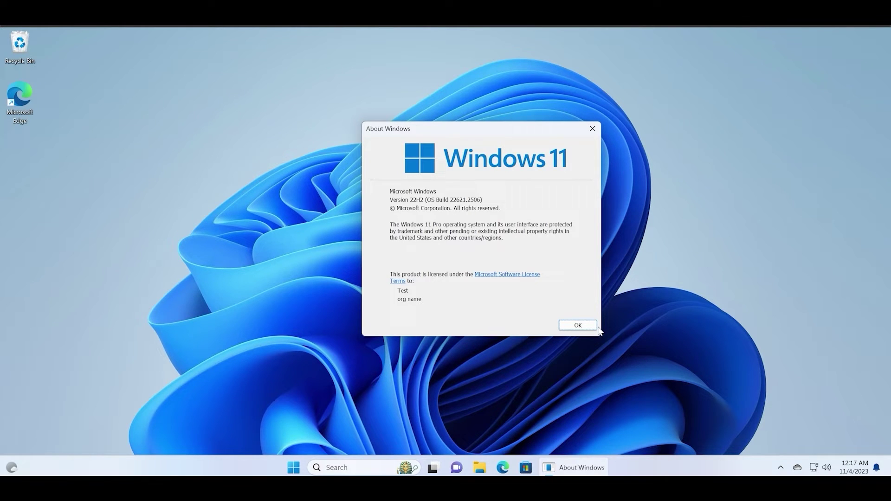
left_click(583, 327)
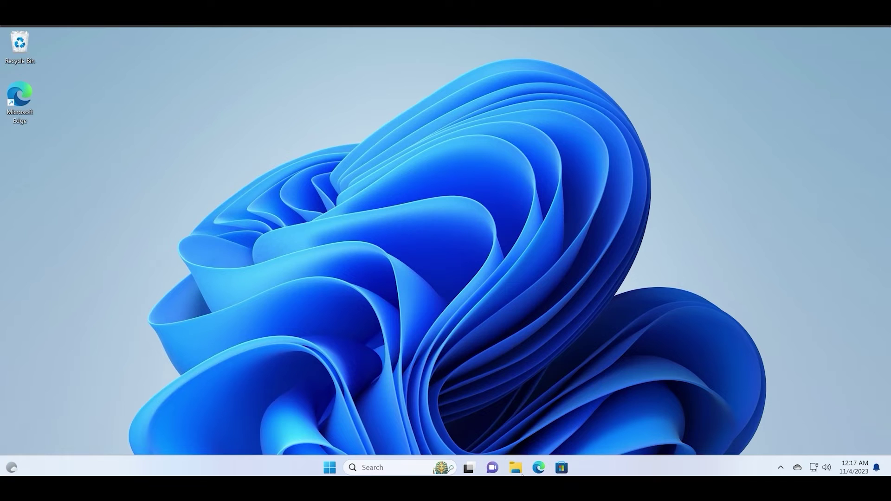
- Mount Win11_23H2_English_x64 from Downloads and select setup on DVD Drive (E:)
left_click(522, 474)
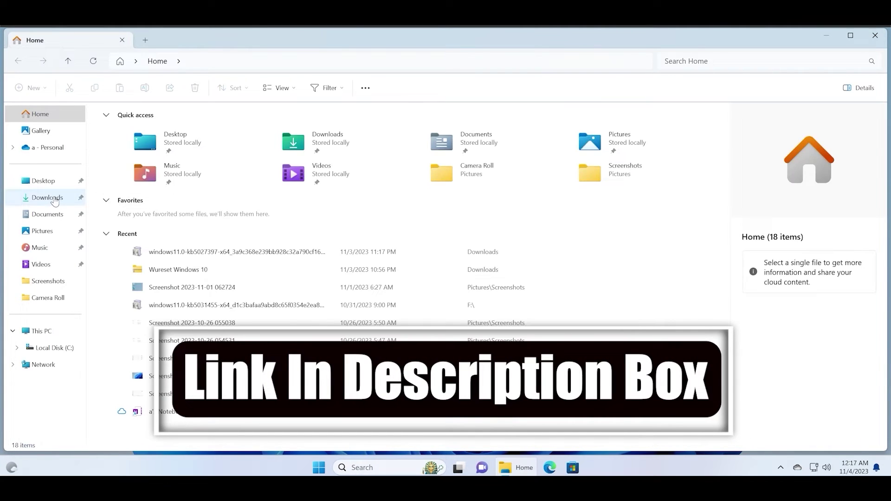
left_click(51, 198)
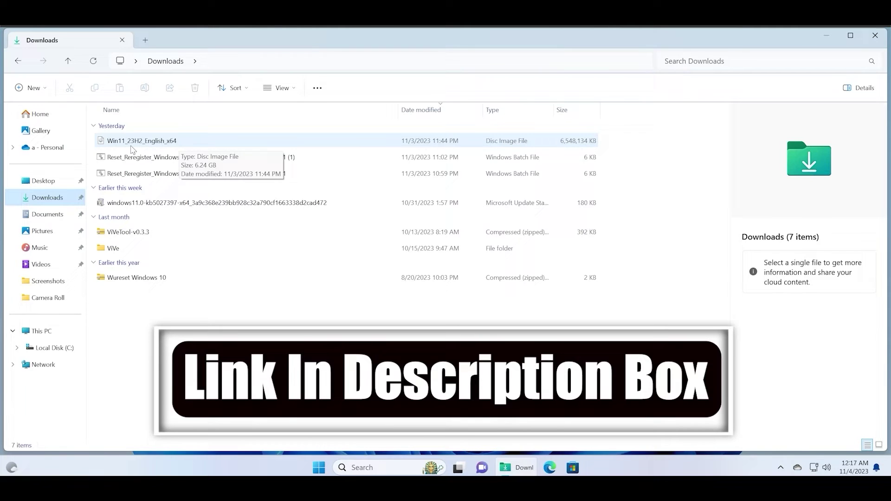
left_click(197, 145)
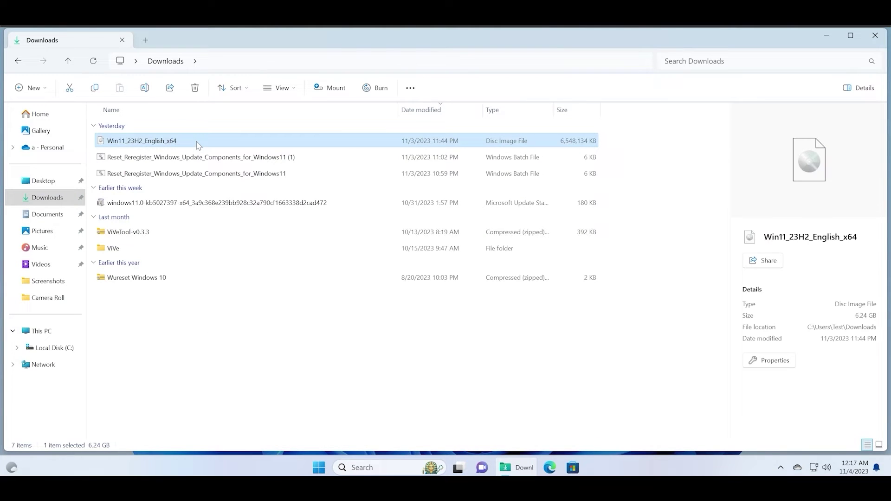
right_click(199, 146)
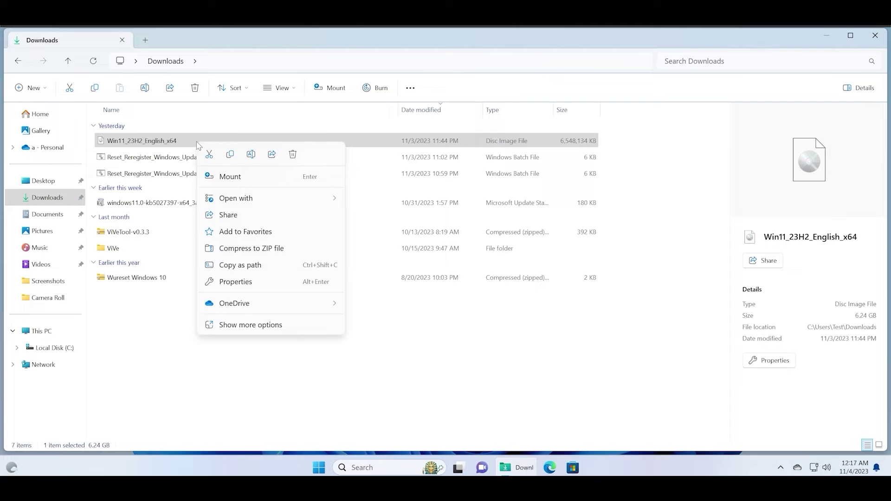
left_click(249, 178)
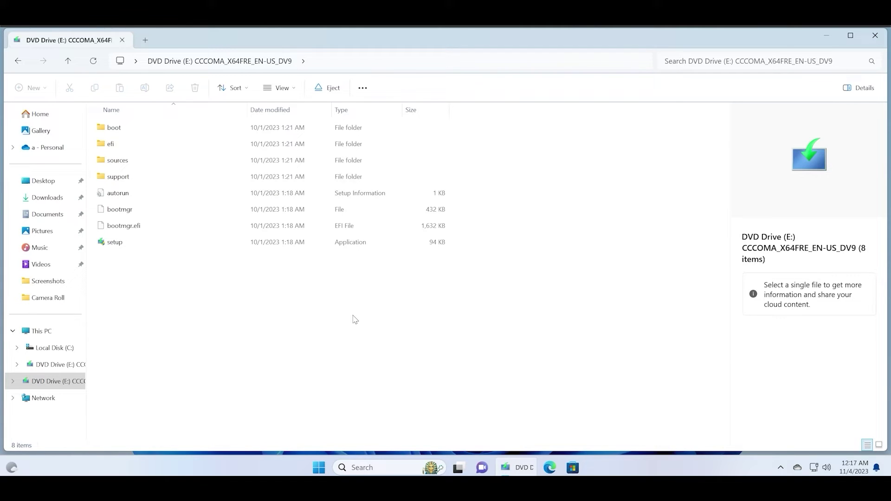
left_click(164, 247)
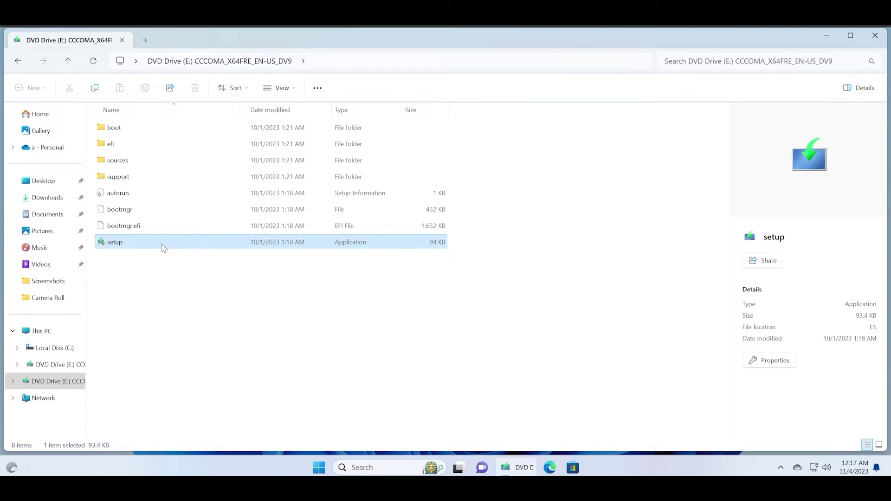
- Run setup as administrator, approve User Account Control, and minimize File Explorer
right_click(163, 247)
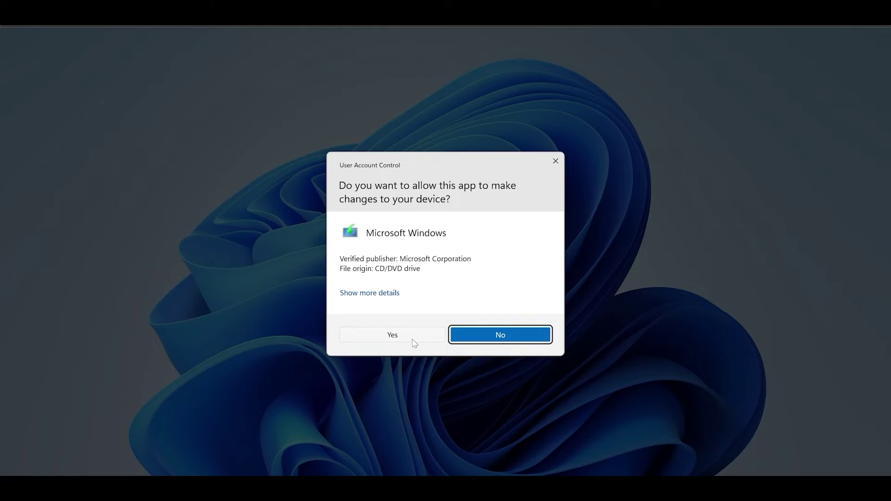
left_click(412, 339)
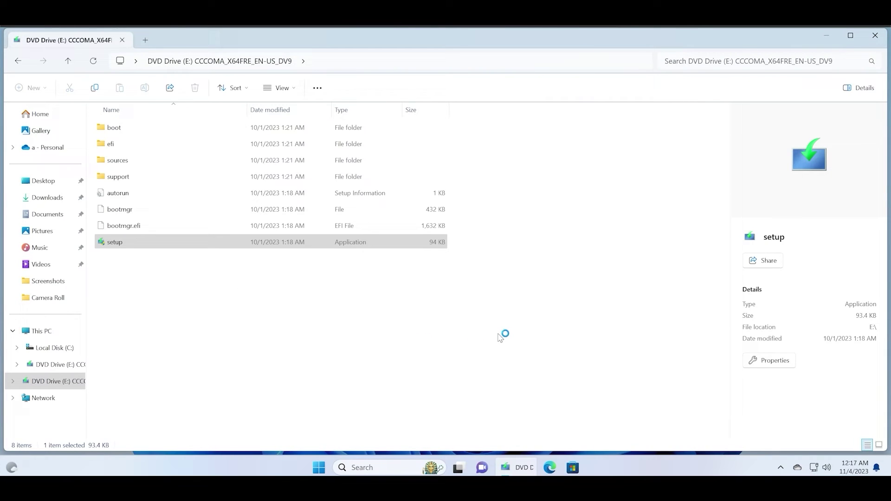
left_click(830, 39)
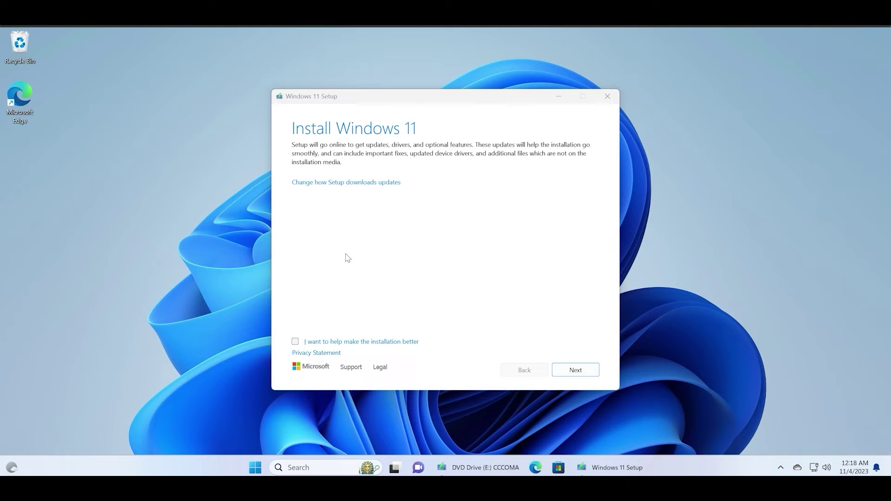
- Set Setup updates to 'Not right now' and continue to the license terms
left_click(386, 183)
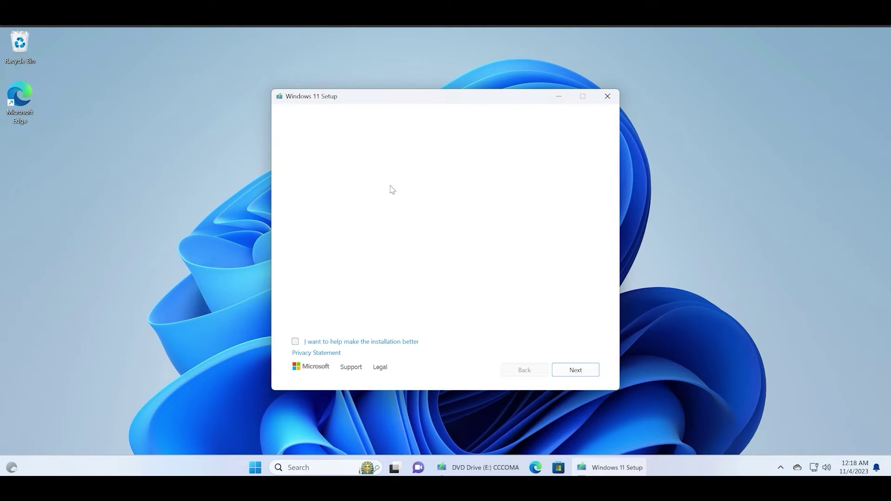
left_click(327, 210)
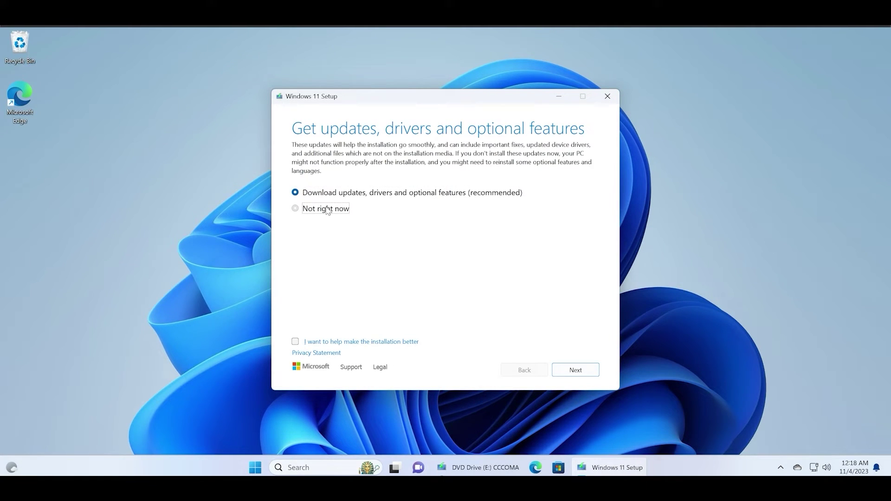
left_click(597, 374)
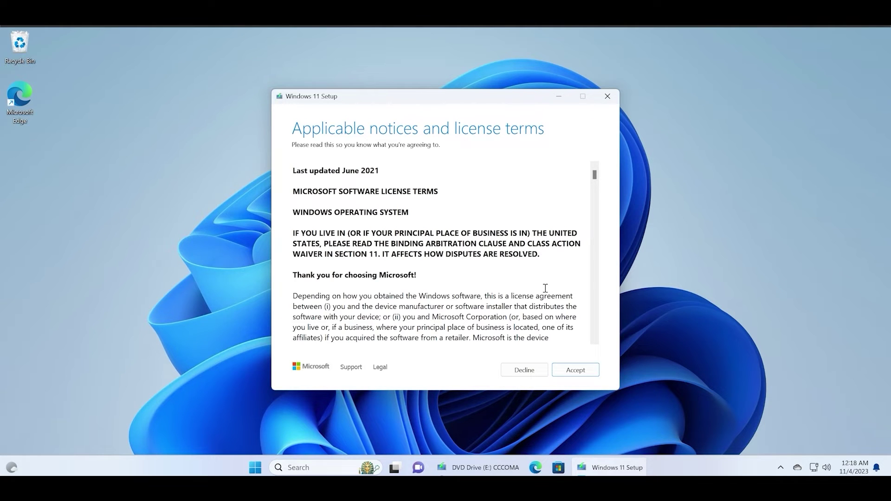
scroll(576, 278, "down", 5)
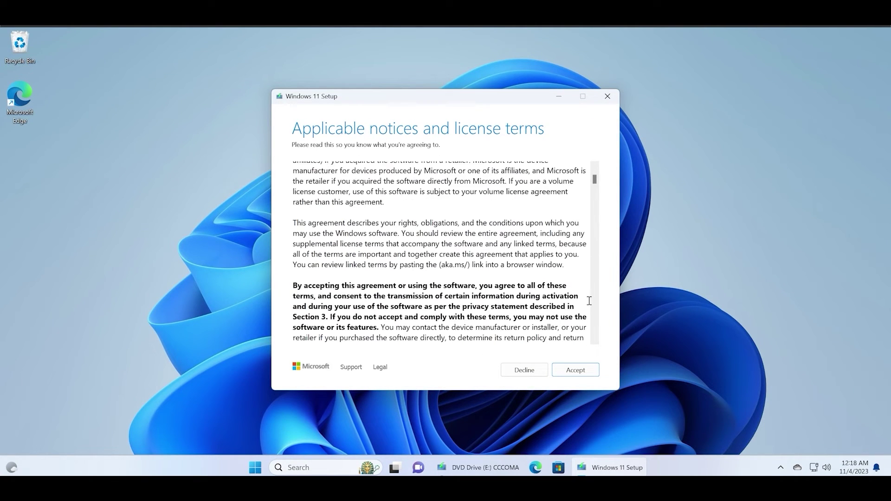
- Accept the license terms and open Choose what to keep, keeping personal files and apps
left_click(588, 374)
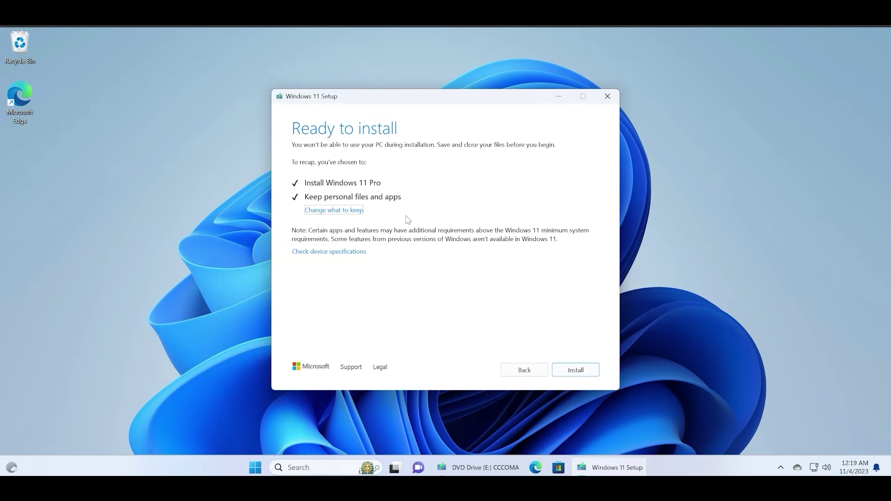
left_click(358, 211)
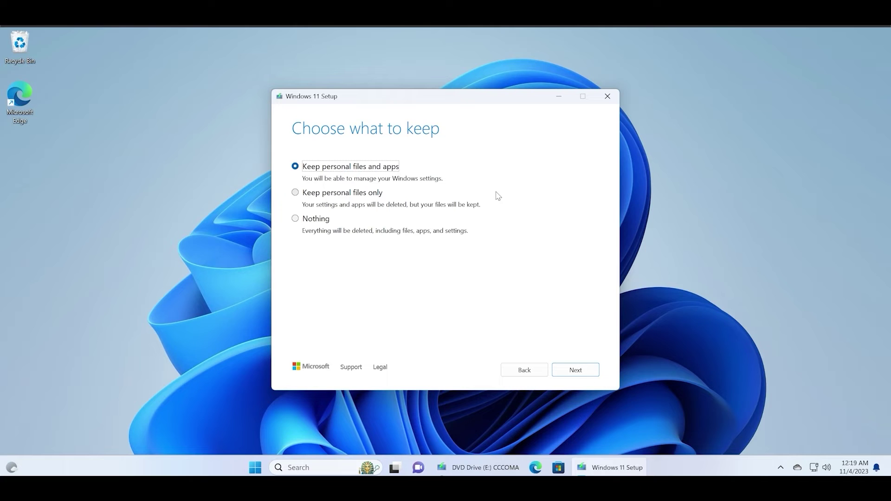
- Open File Explorer from search and check Downloads and Local Disk (C:)
left_click(254, 469)
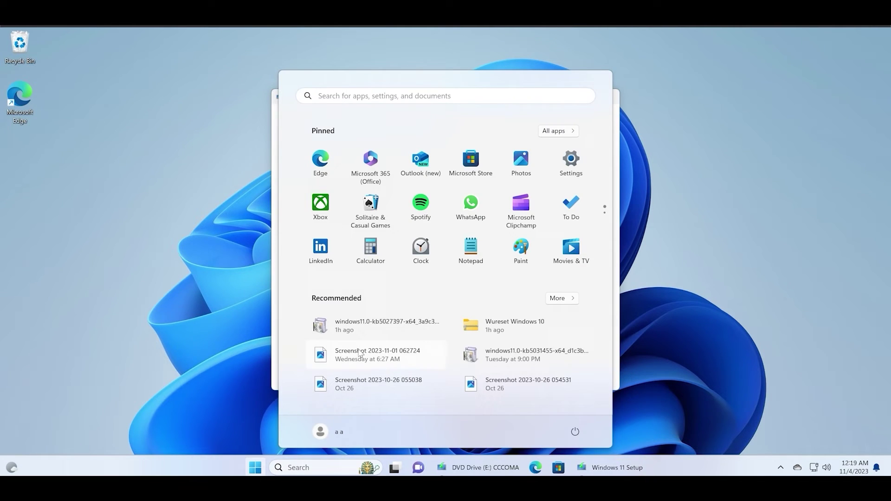
type("file")
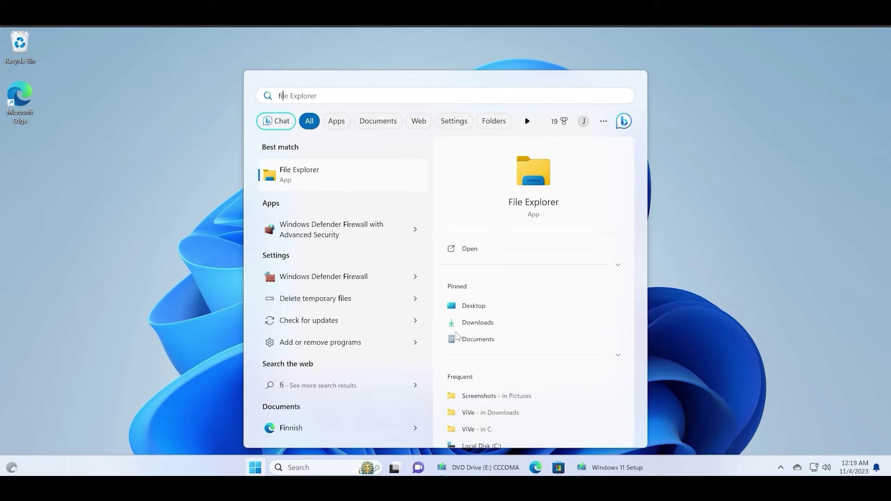
left_click(409, 178)
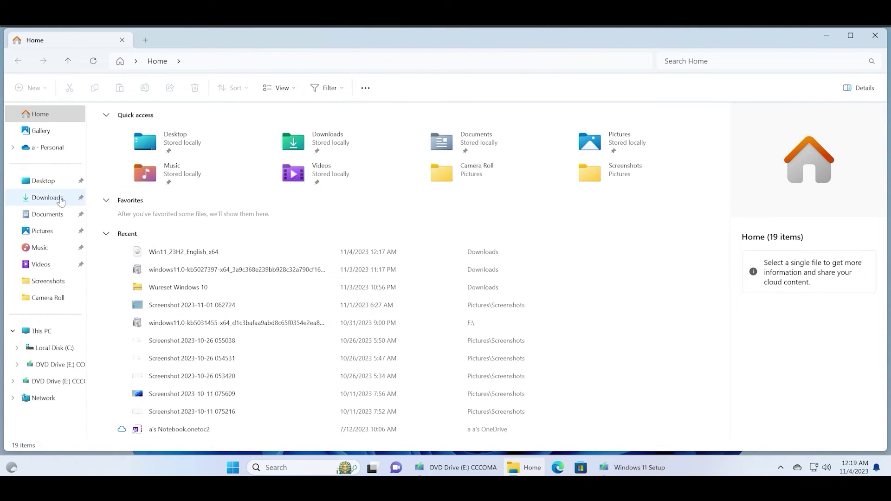
left_click(63, 203)
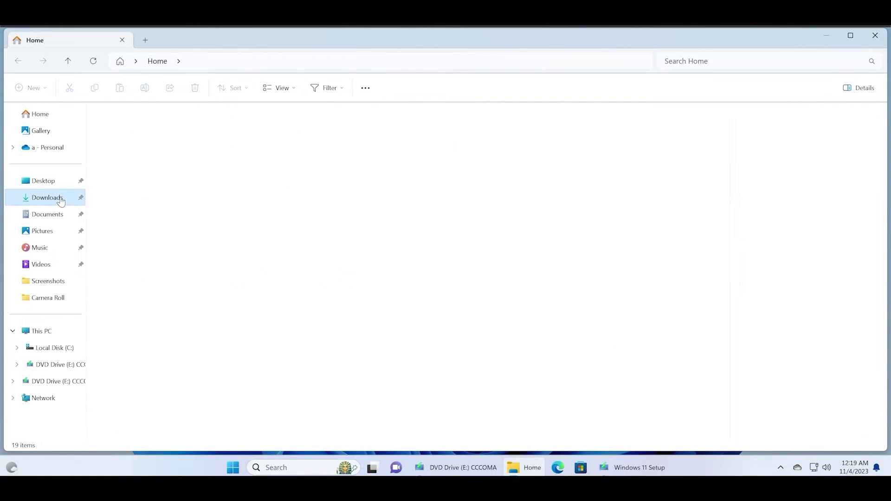
left_click(58, 349)
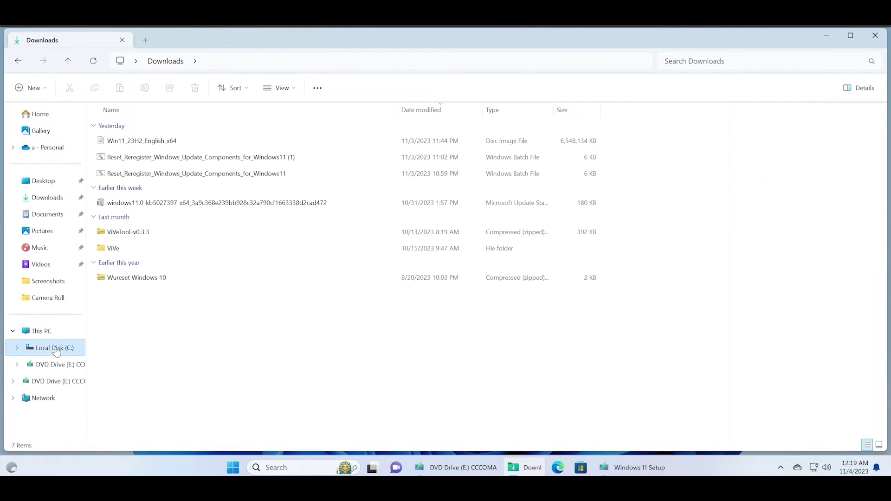
left_click(54, 200)
- Review Documents, Pictures, Desktop and This PC, then minimize File Explorer
left_click(65, 216)
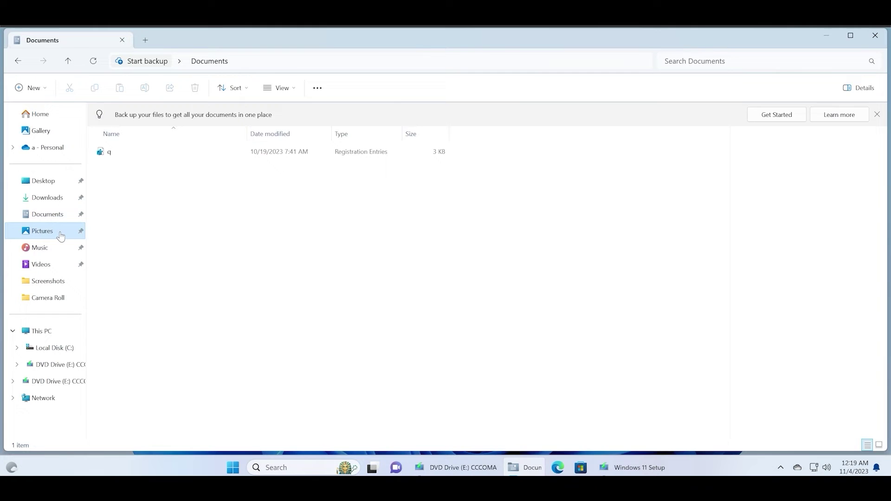
left_click(62, 231)
left_click(51, 198)
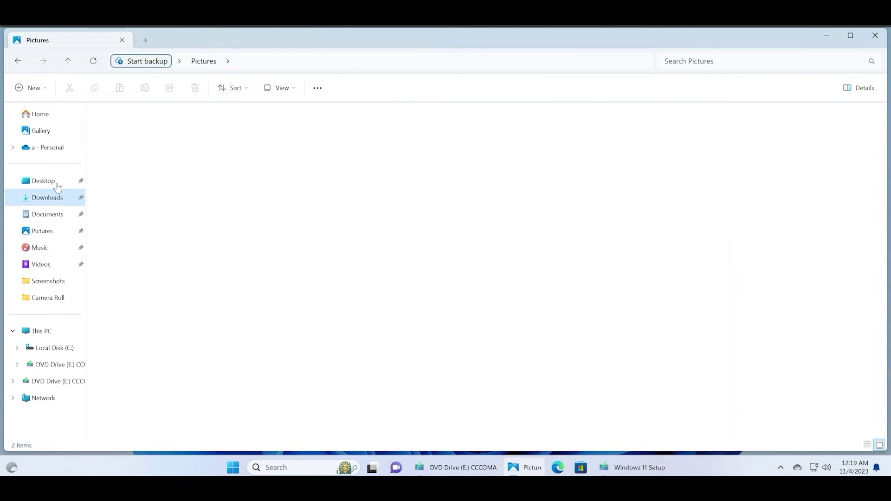
left_click(47, 181)
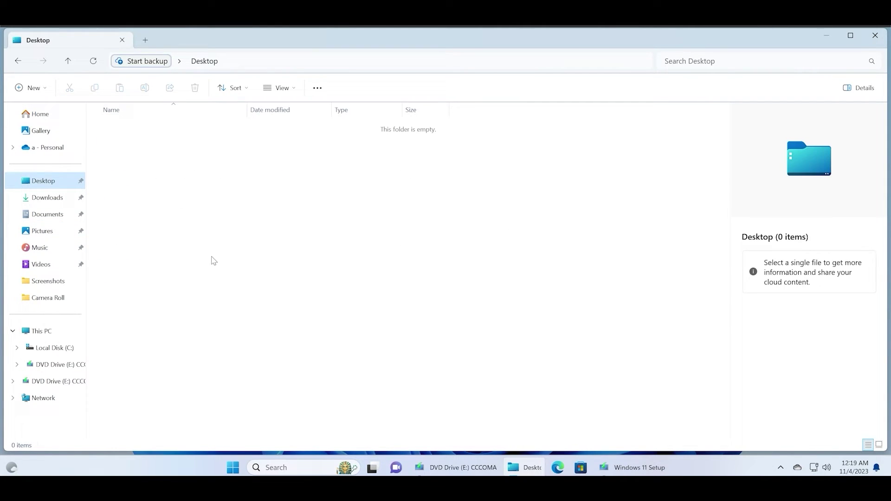
left_click(42, 331)
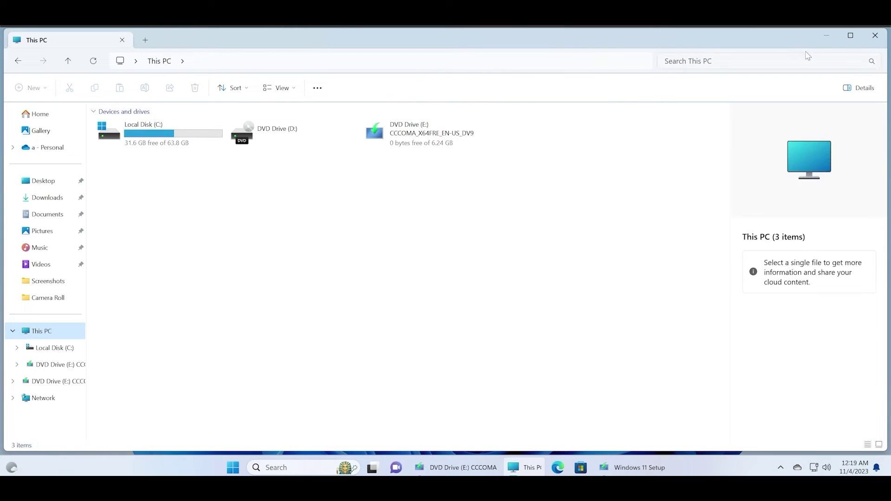
left_click(826, 36)
left_click(234, 469)
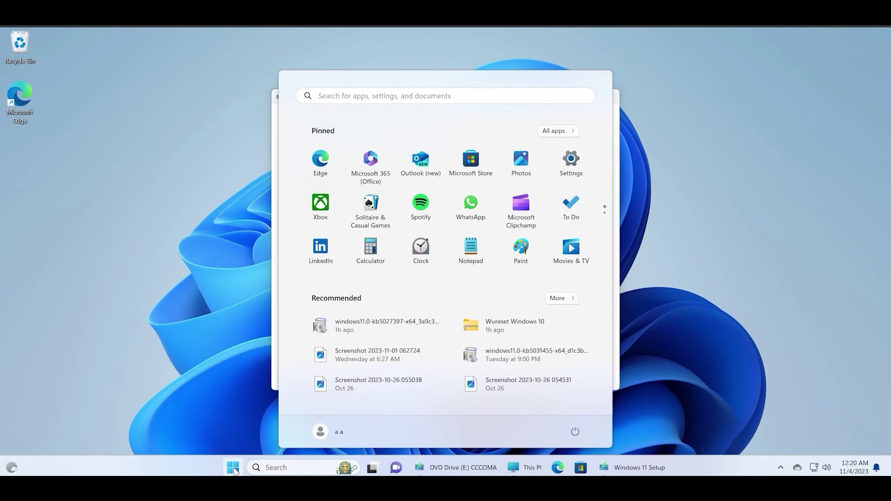
- Open Installed apps from search, scroll through all 40 apps, then close Settings
type("installed")
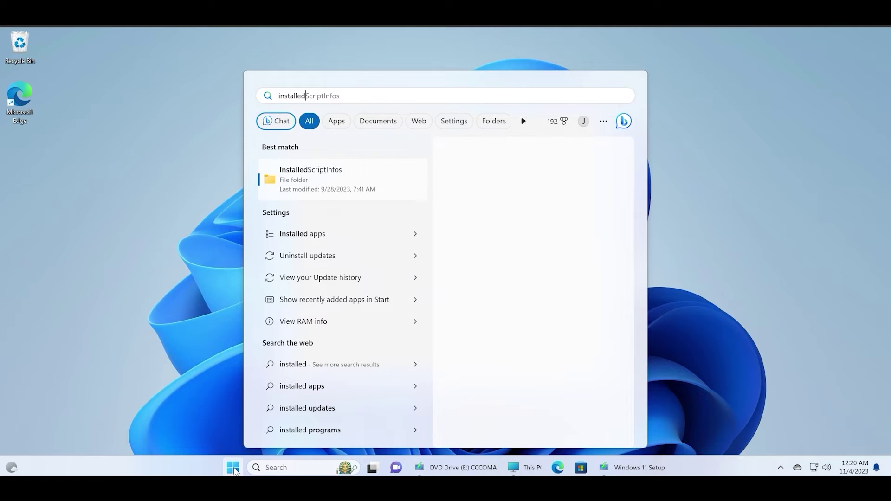
key("BackSpace")
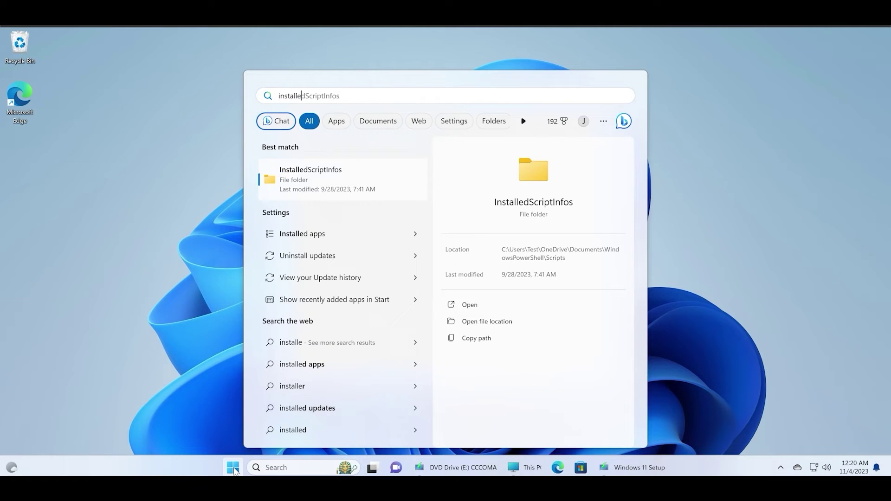
left_click(317, 234)
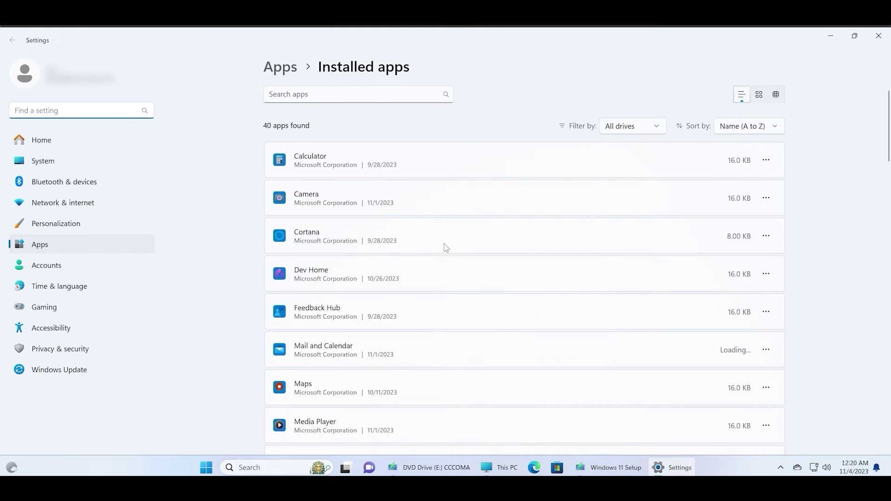
scroll(446, 249, "down", 4)
scroll(446, 249, "down", 10)
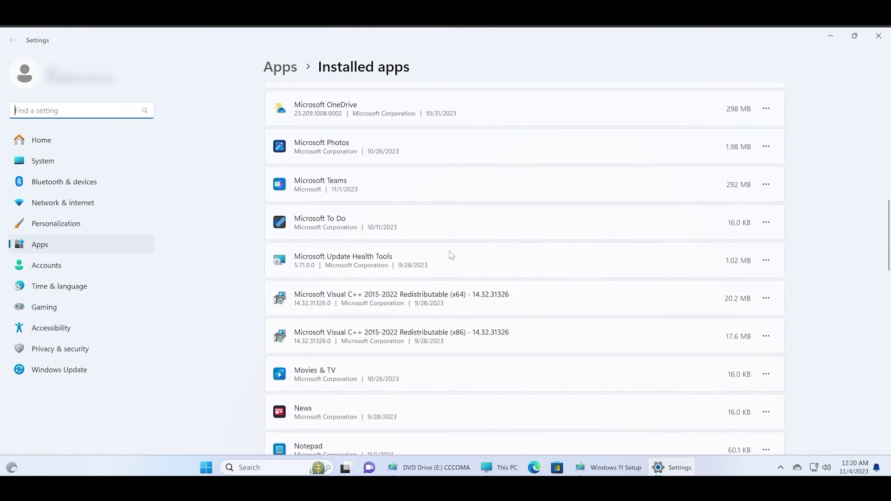
scroll(405, 276, "down", 8)
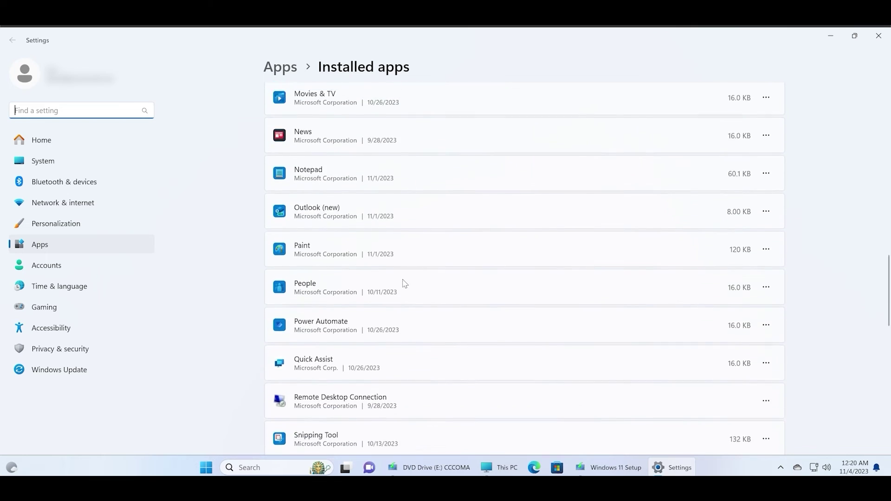
scroll(405, 285, "down", 10)
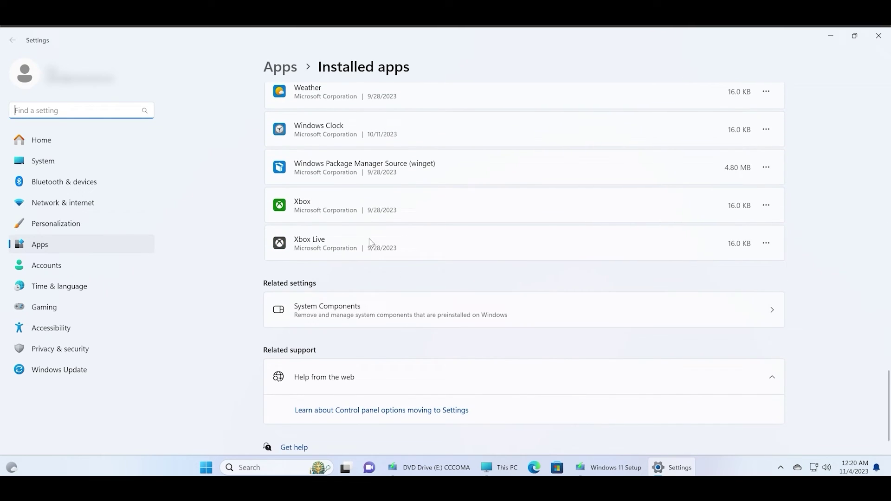
scroll(485, 219, "up", 3)
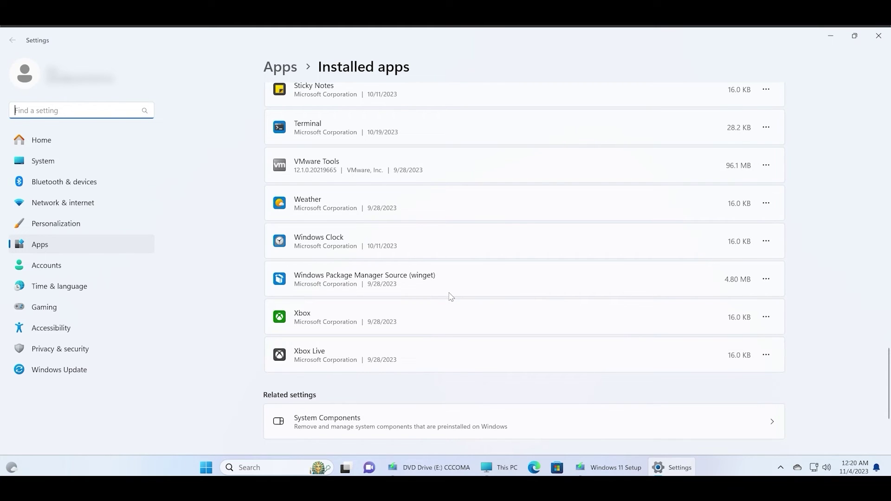
scroll(450, 296, "up", 2)
scroll(557, 304, "up", 2)
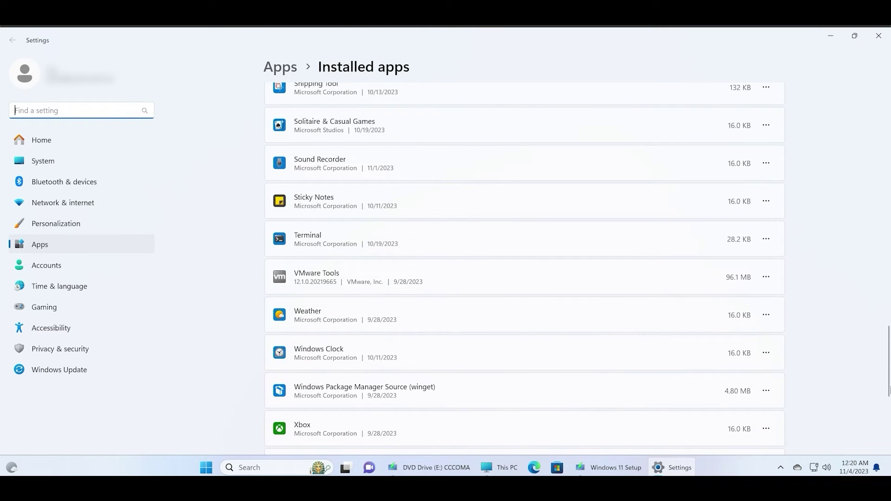
scroll(888, 377, "up", 1)
left_click_drag(889, 377, 889, 170)
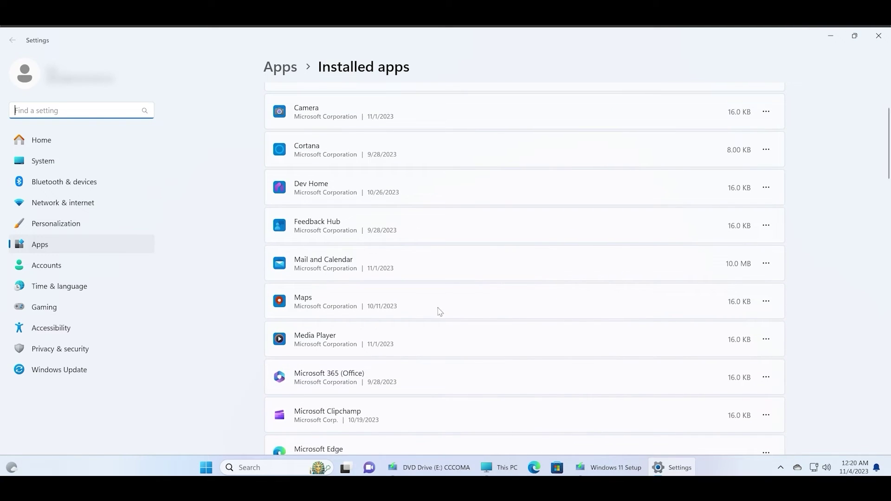
scroll(441, 304, "up", 2)
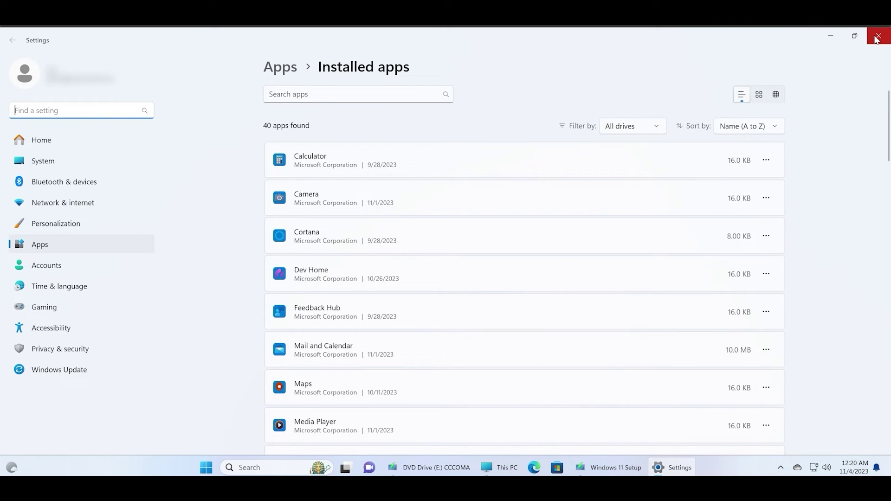
left_click(876, 37)
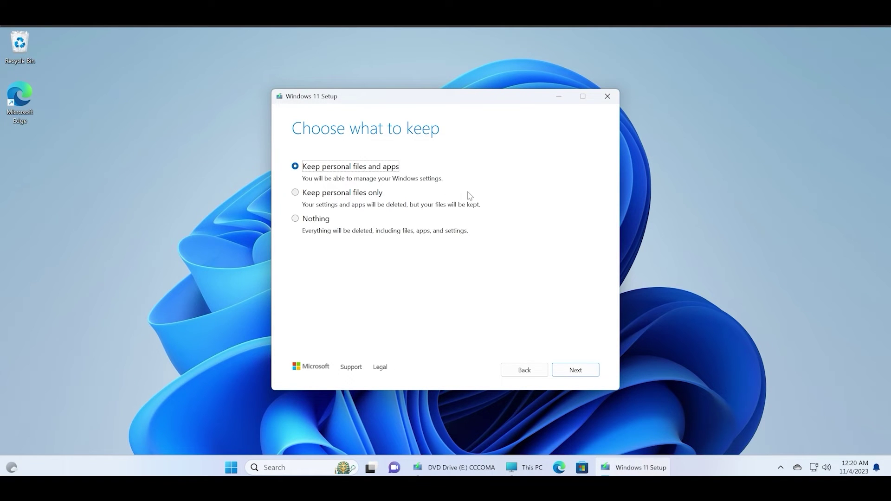
- Confirm keeping personal files and apps and start installing Windows 11 Pro
left_click(586, 372)
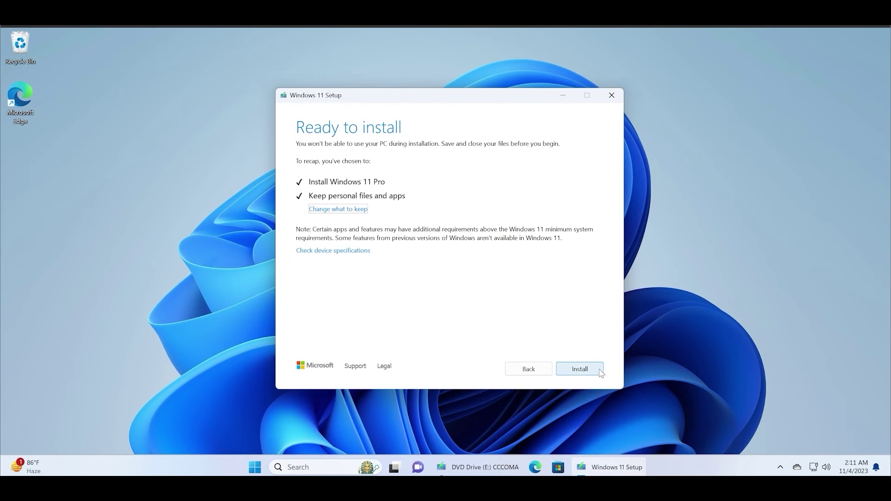
left_click(600, 370)
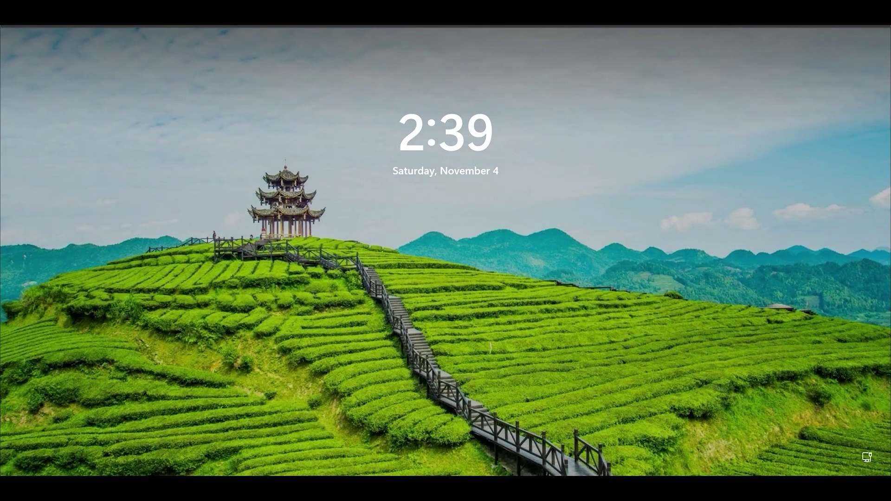
- Dismiss the lock screen and sign in with the account PIN
left_click(451, 243)
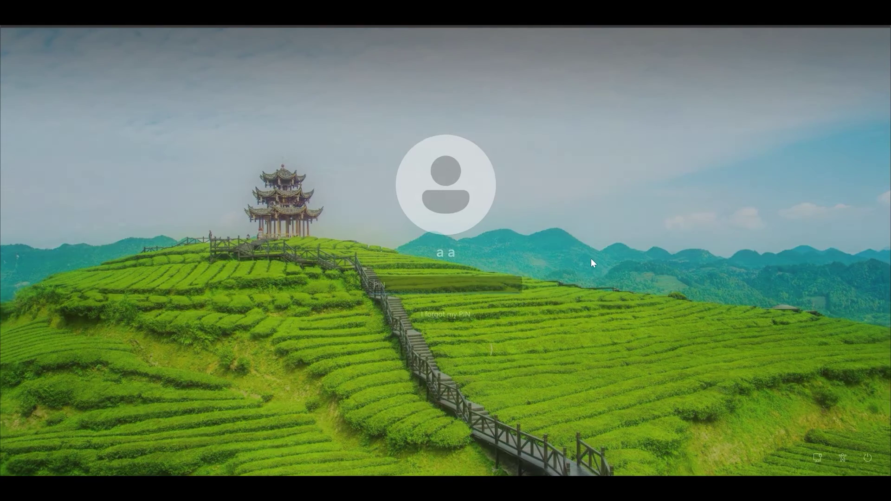
type("1234")
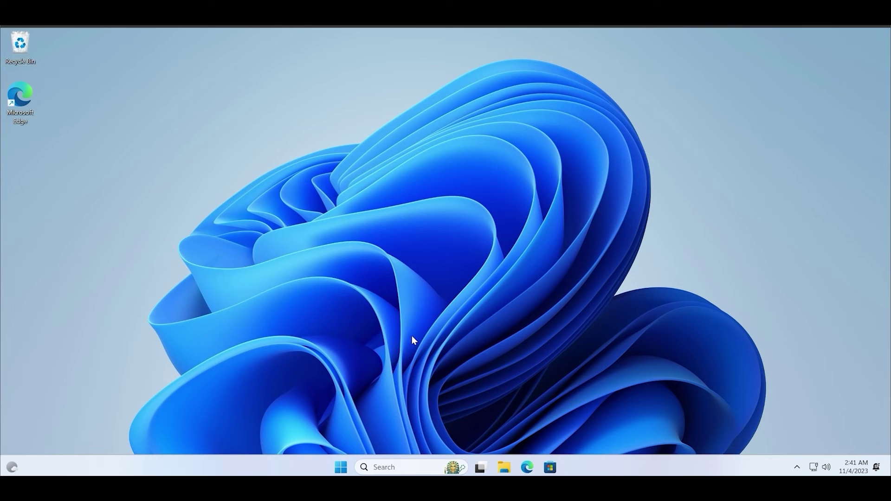
left_click(406, 469)
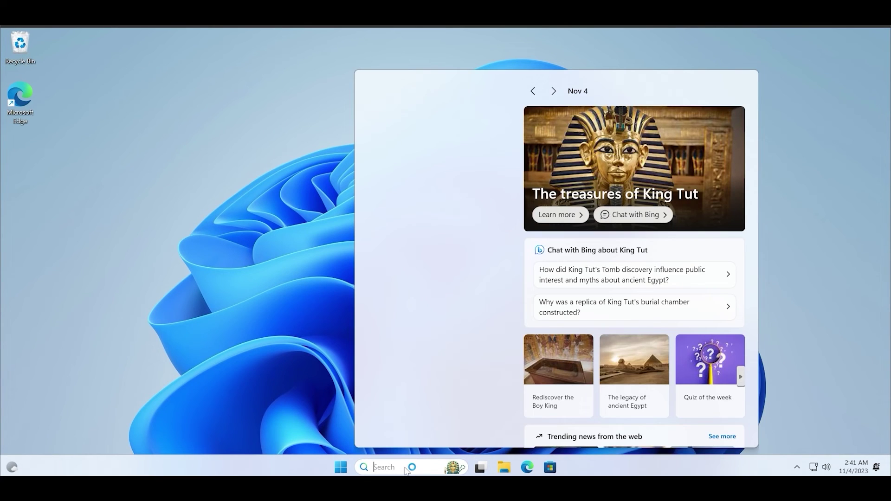
type("winver")
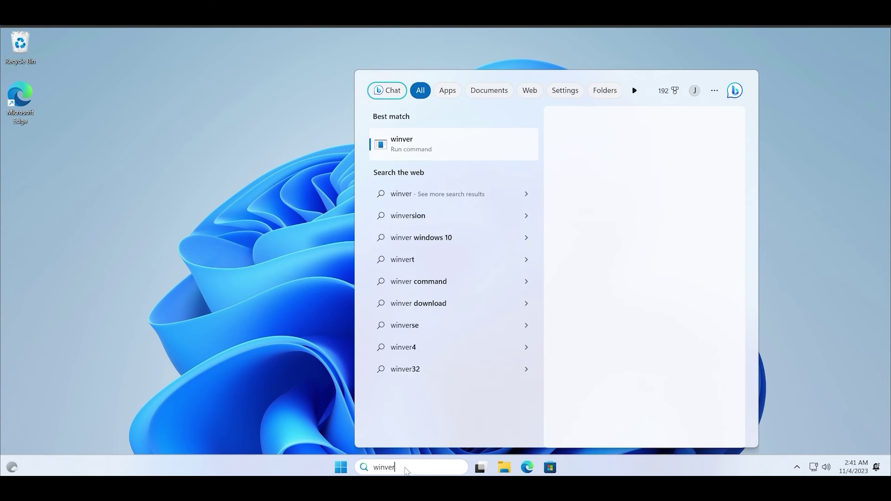
key("Return")
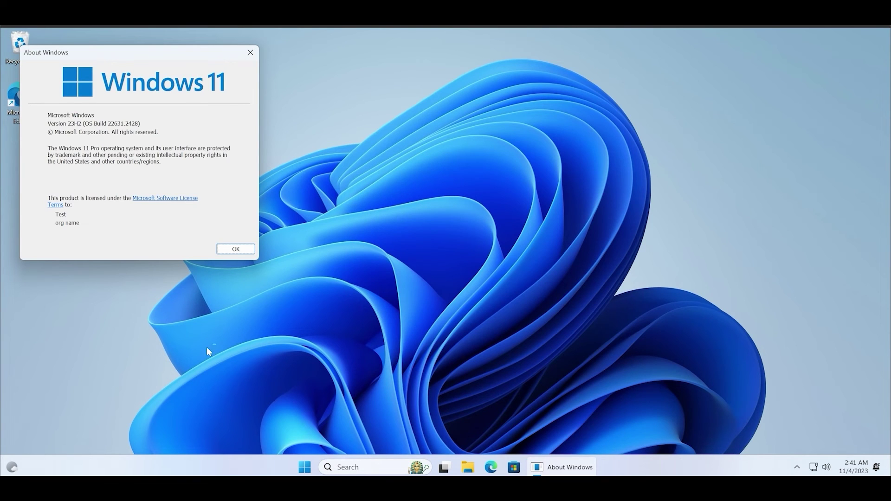
left_click_drag(131, 54, 407, 116)
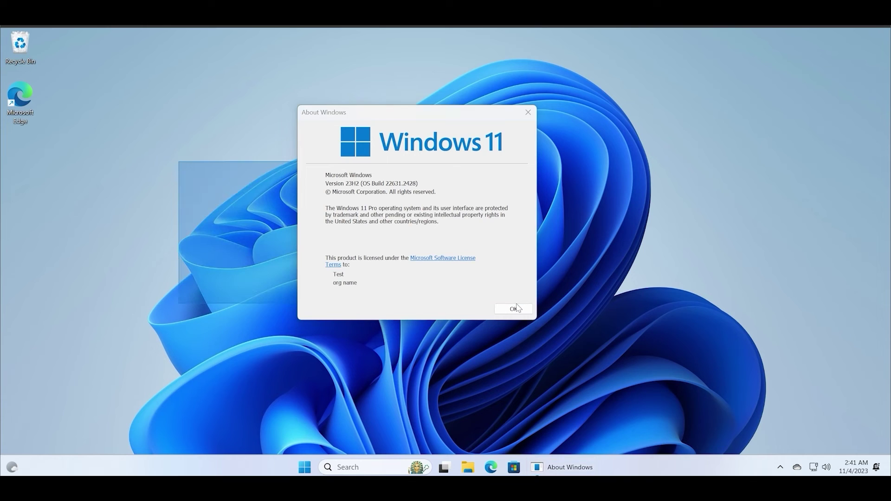
left_click(515, 308)
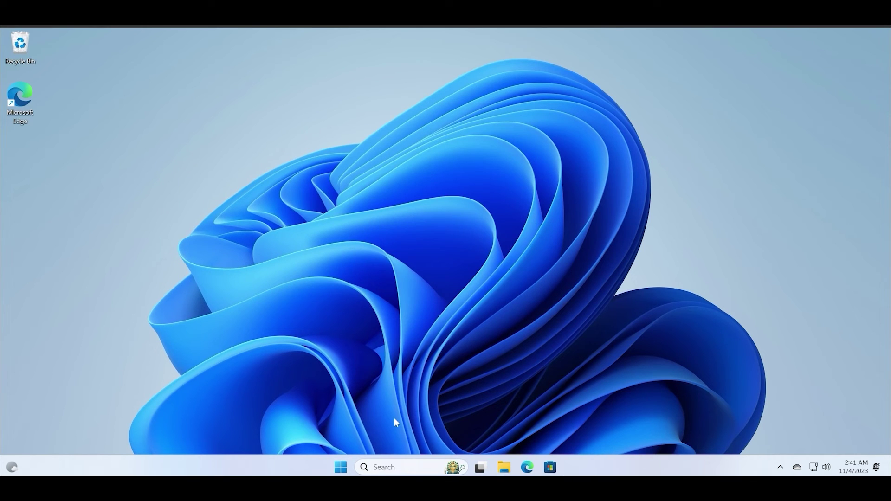
left_click(344, 467)
left_click(345, 467)
left_click(346, 466)
type("installe")
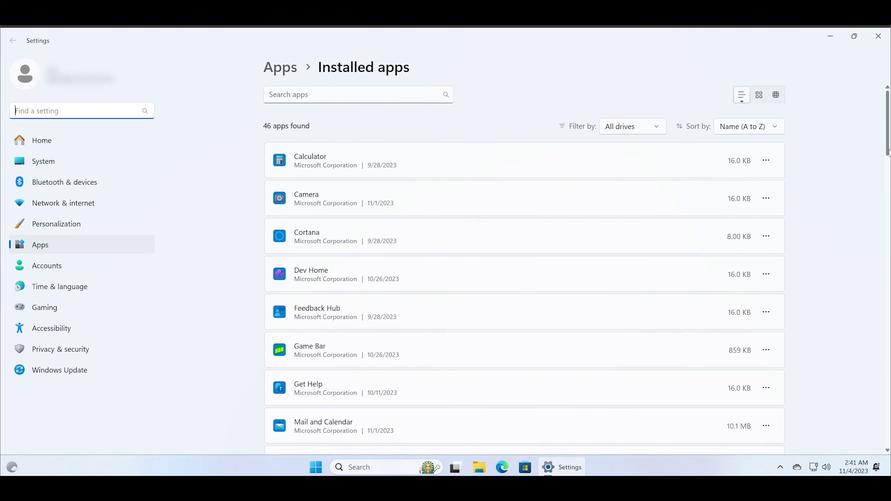
scroll(890, 229, "down", 5)
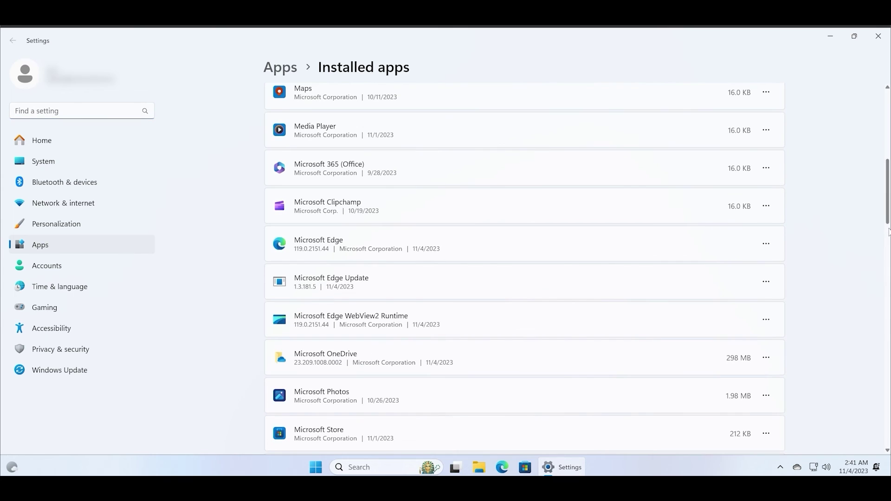
left_click_drag(890, 225, 889, 413)
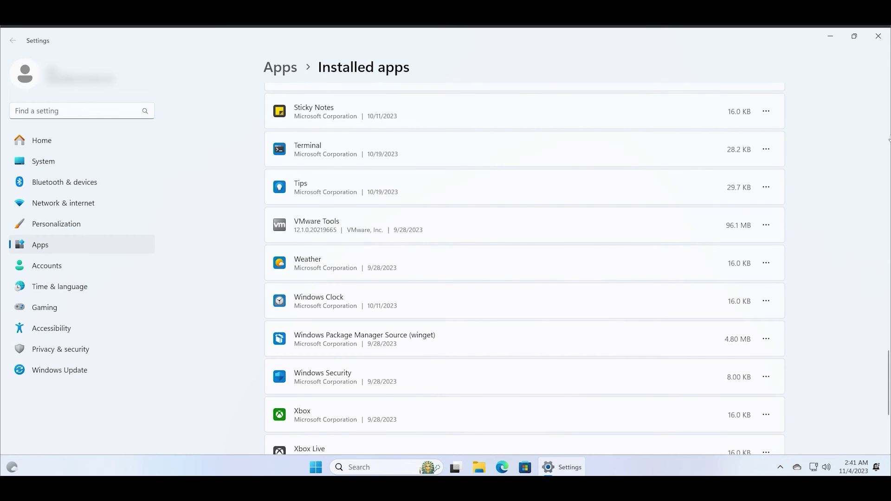
scroll(810, 245, "down", 4)
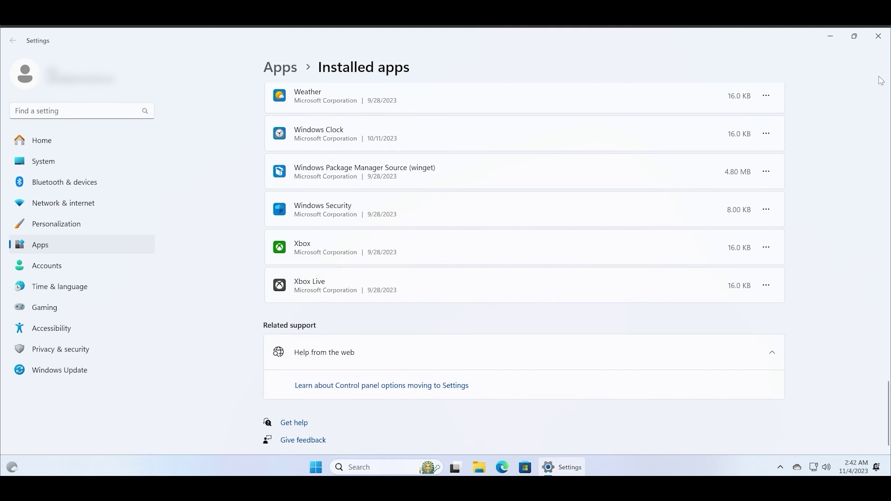
left_click(878, 36)
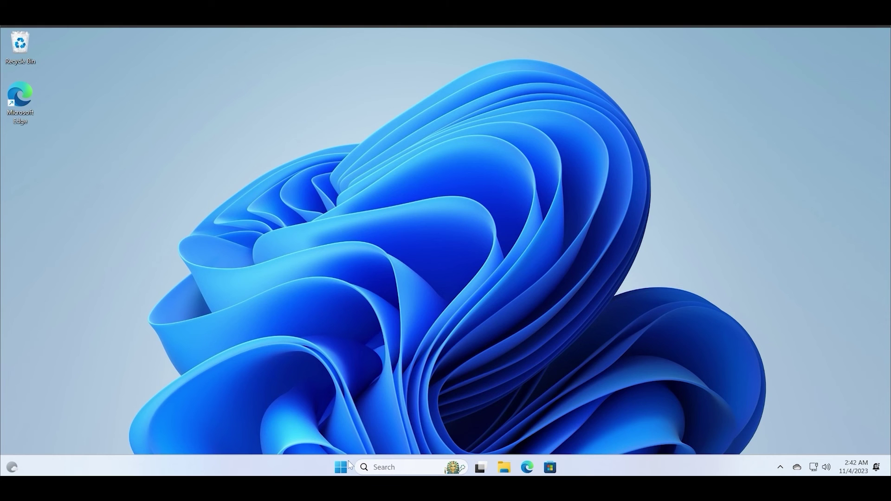
left_click(505, 468)
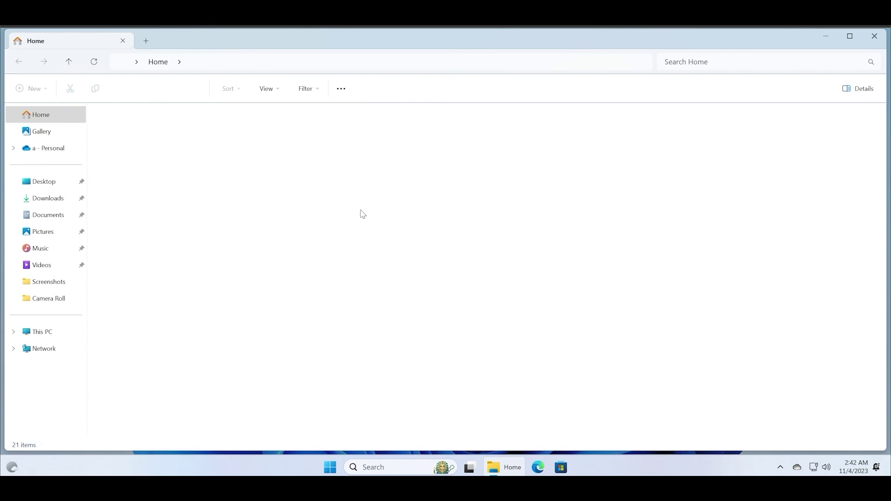
double_click(370, 42)
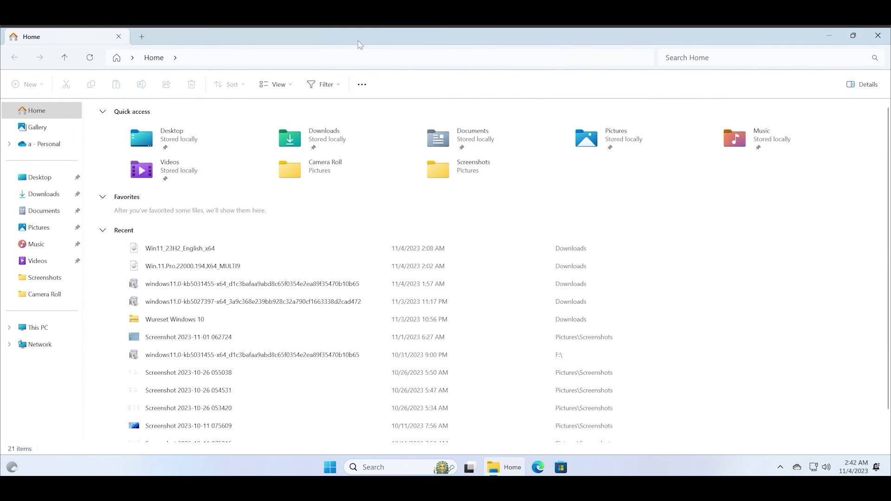
left_click(41, 194)
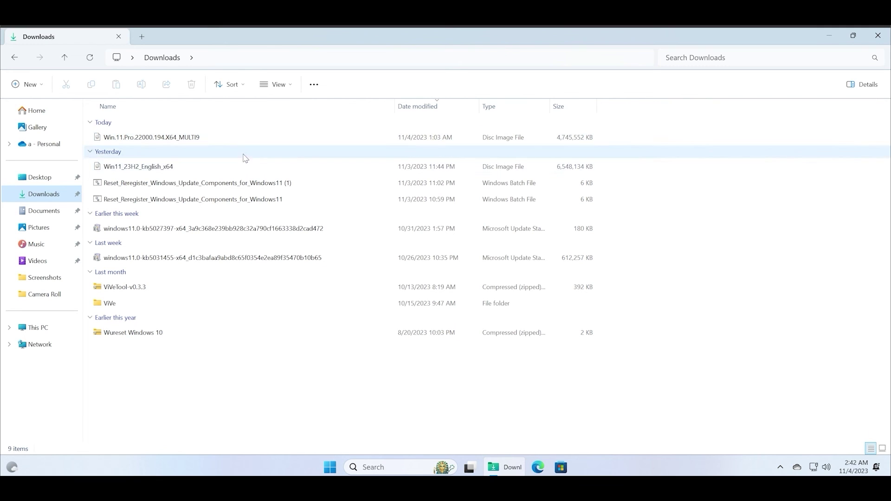
left_click(49, 211)
left_click(41, 233)
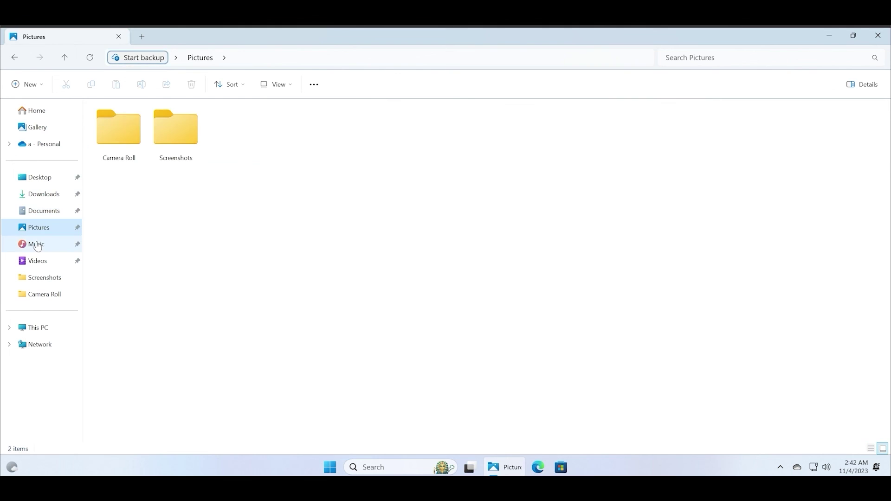
left_click(36, 245)
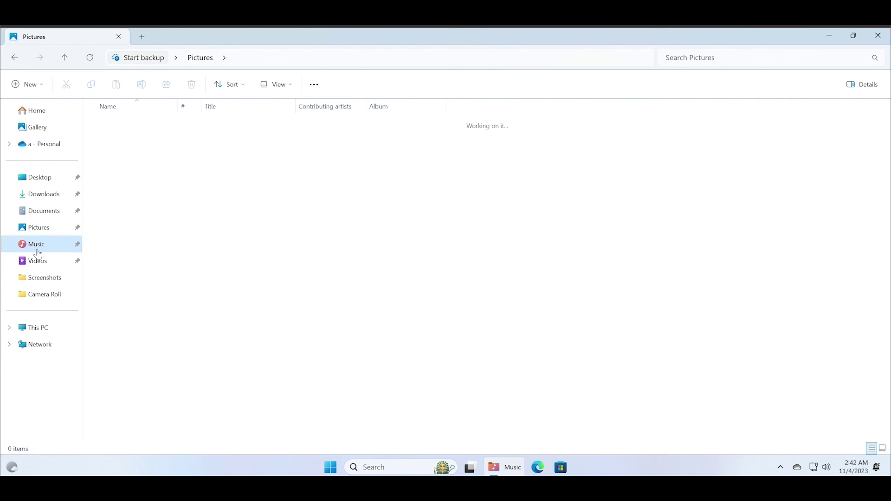
left_click(50, 328)
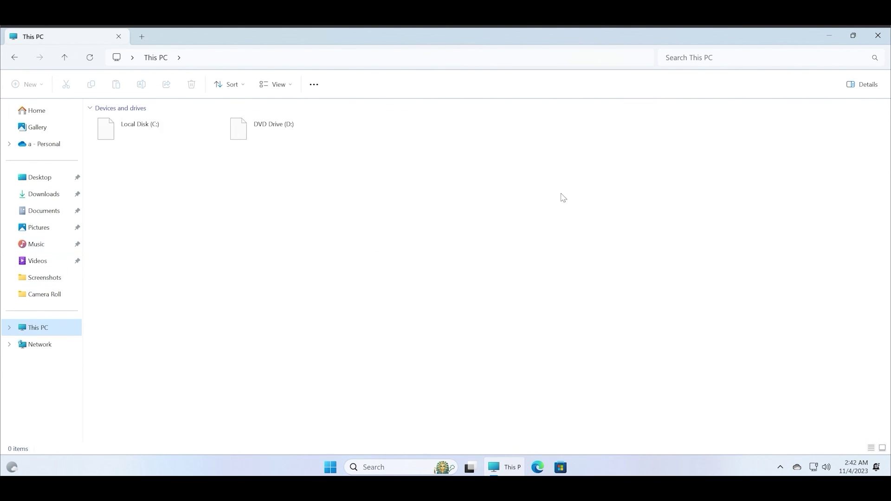
left_click(871, 40)
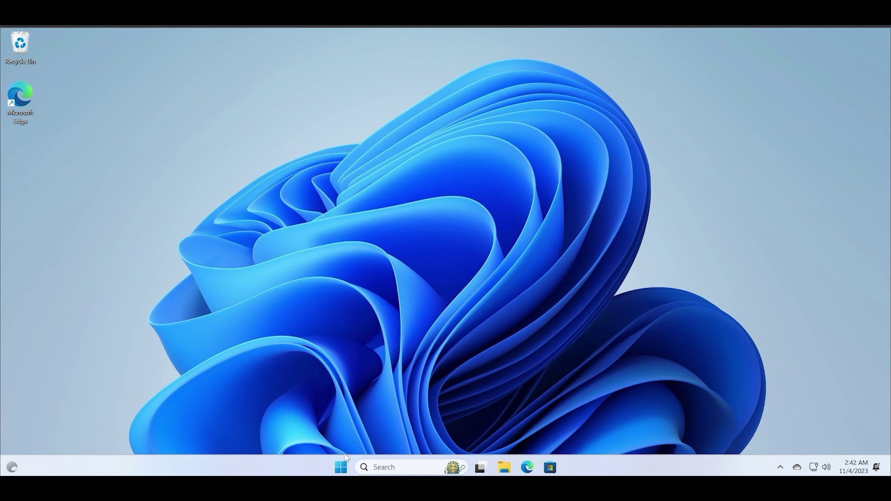